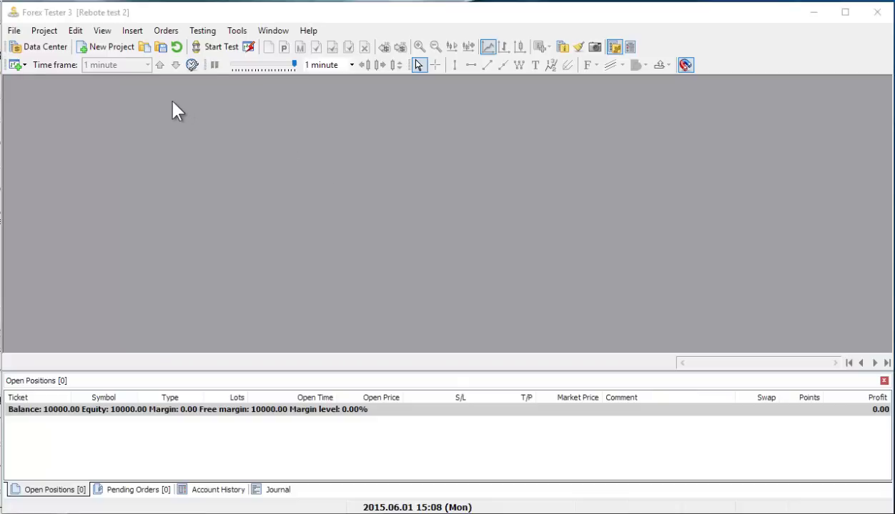
Update the EURUSD 1-minute history from the Forexite server in the Data Center, downloading only new history
{"action": "left_click", "coordinate": [56, 54]}
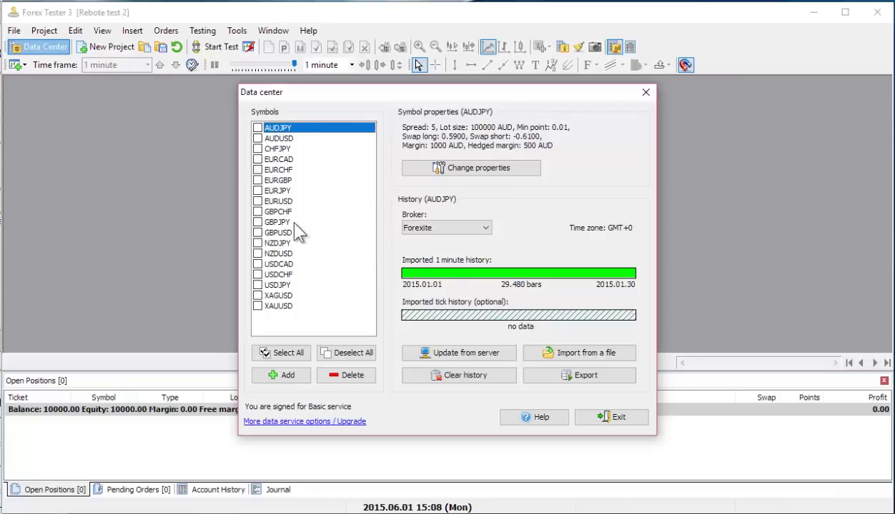
{"action": "left_click", "coordinate": [293, 202]}
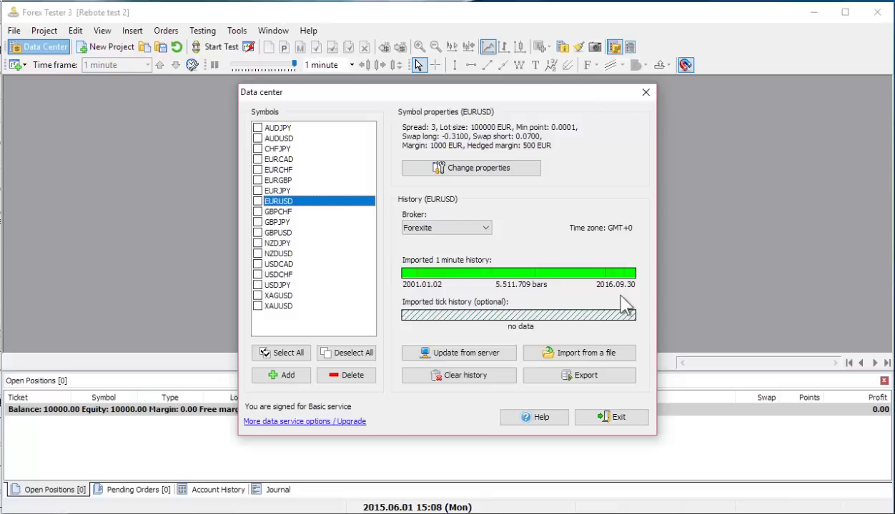
{"action": "left_click", "coordinate": [486, 357]}
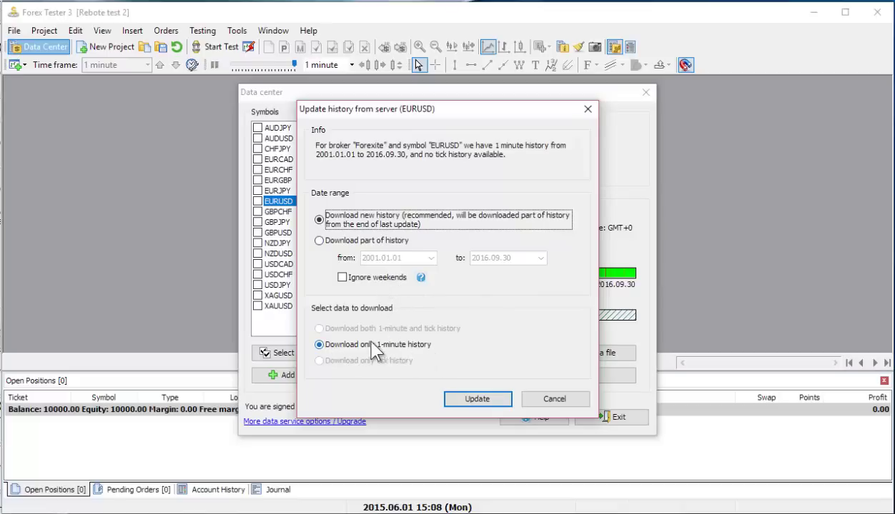
{"action": "left_click", "coordinate": [480, 403]}
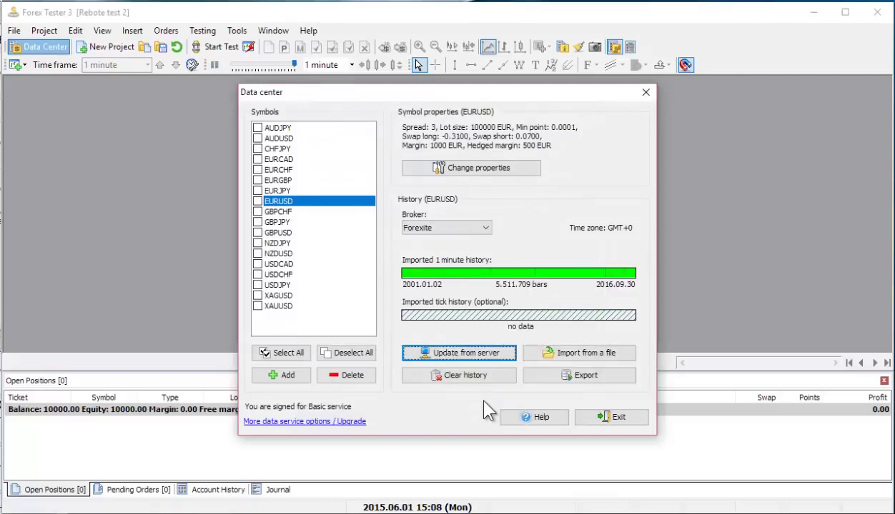
Download the new 1-minute history for GBPUSD from the Forexite server
{"action": "left_click", "coordinate": [286, 232]}
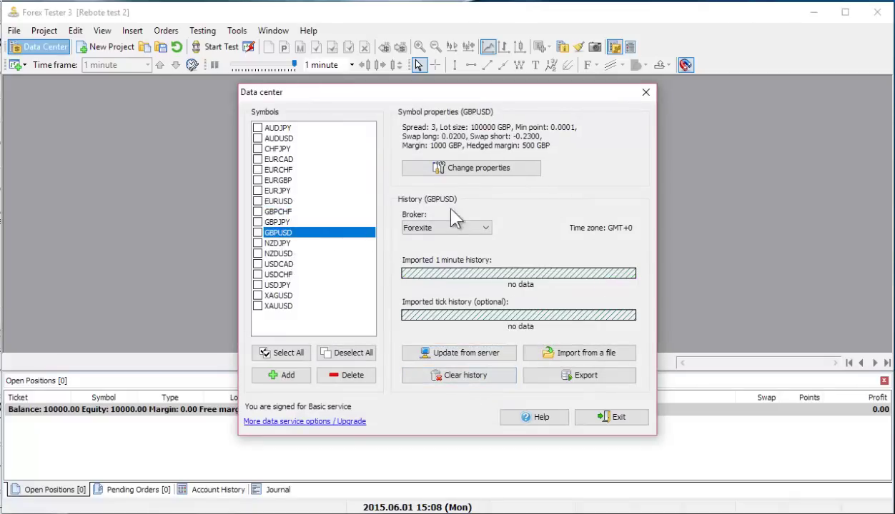
{"action": "left_click", "coordinate": [466, 355]}
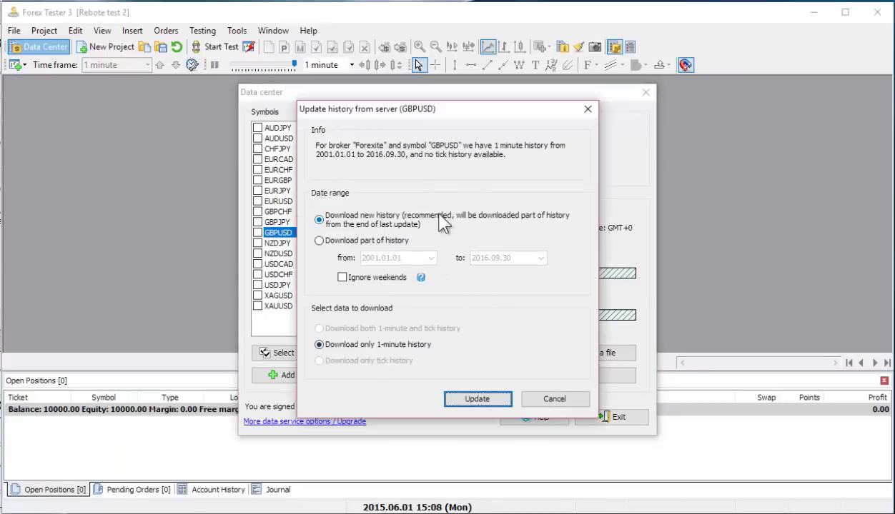
{"action": "left_click", "coordinate": [478, 399]}
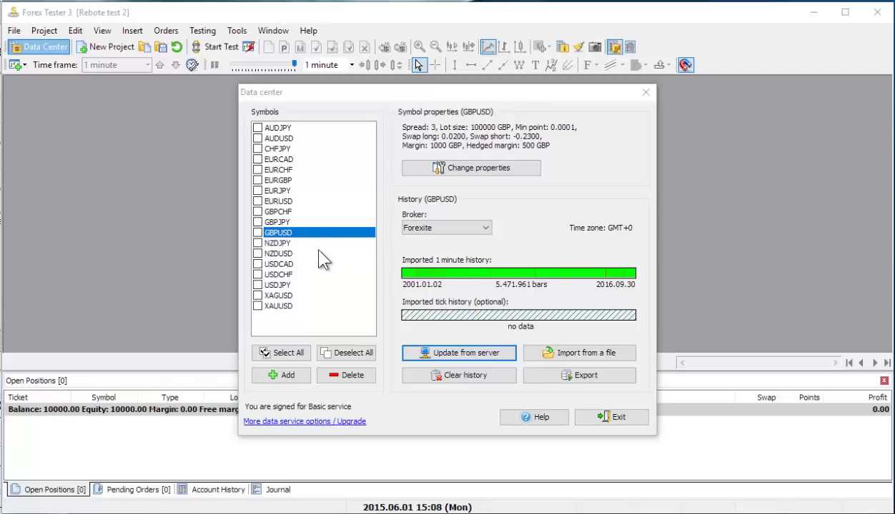
Update the USDJPY 1-minute history from the Forexite server with the new-history option
{"action": "left_click", "coordinate": [272, 286]}
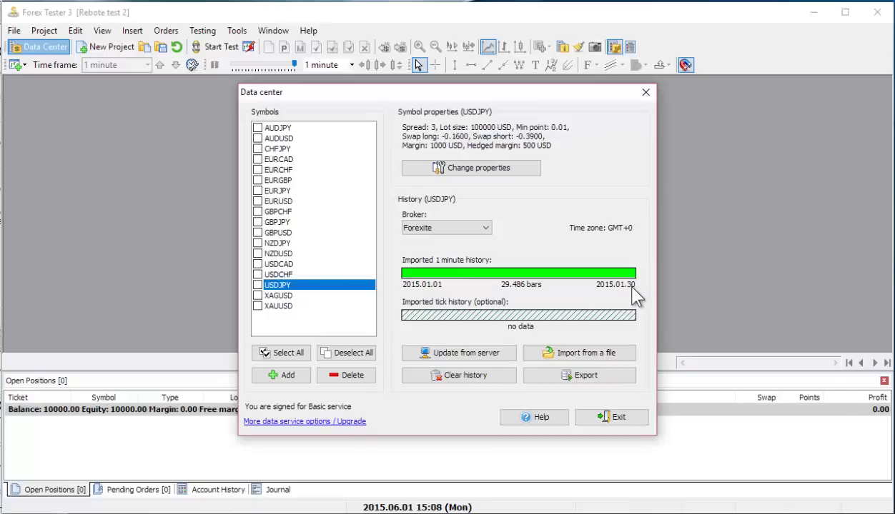
{"action": "left_click", "coordinate": [493, 352]}
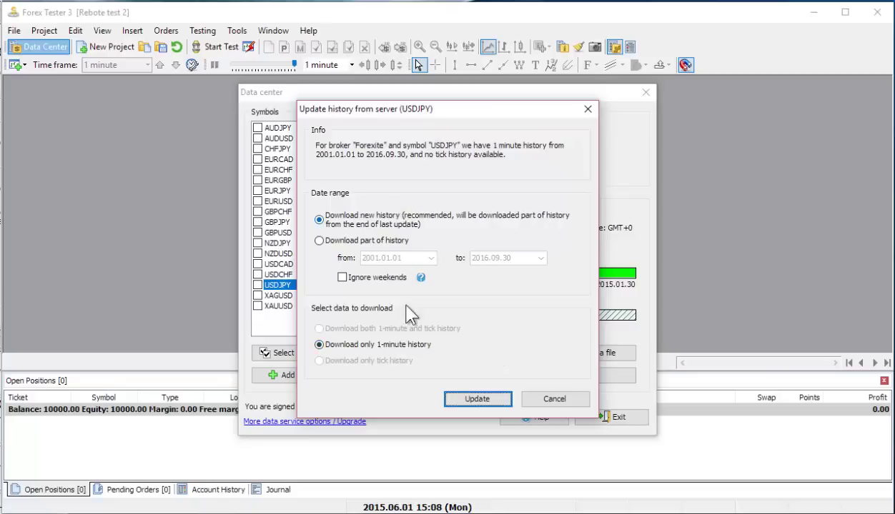
{"action": "left_click", "coordinate": [473, 400]}
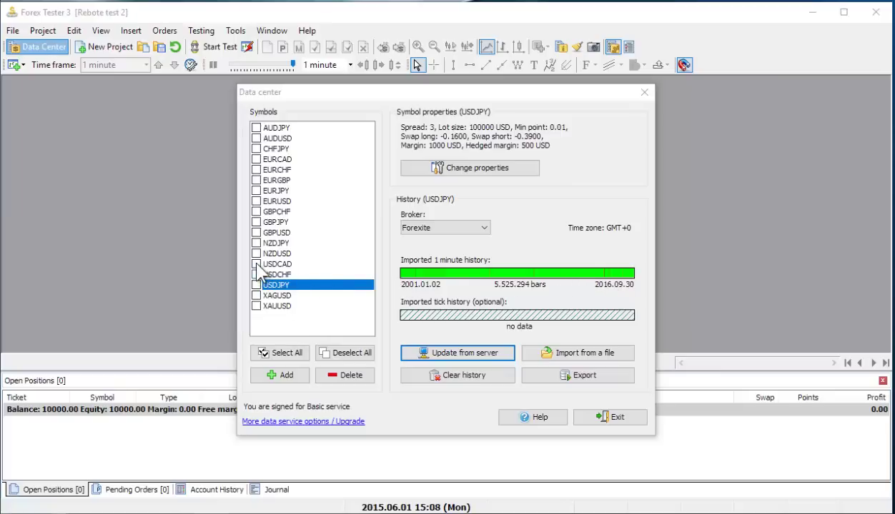
Update the USDCAD 1-minute history from the Forexite server and close the Data Center
{"action": "left_click", "coordinate": [286, 265]}
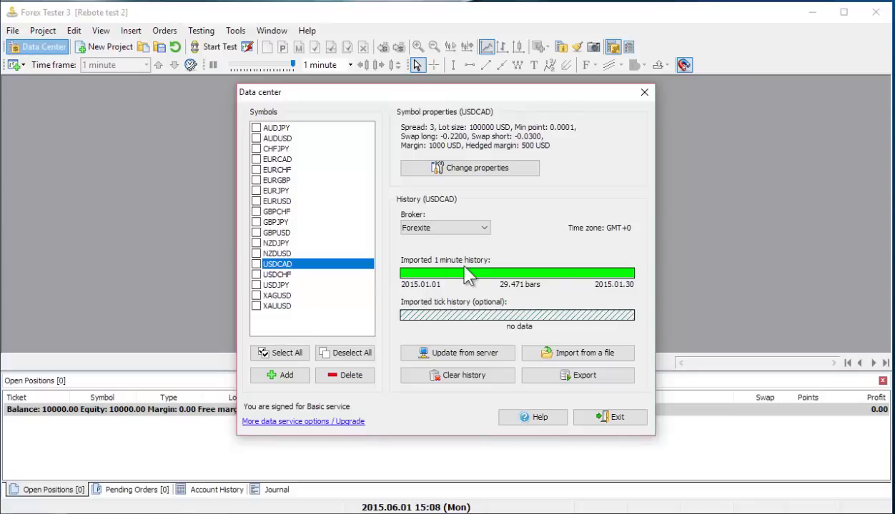
{"action": "left_click", "coordinate": [476, 354]}
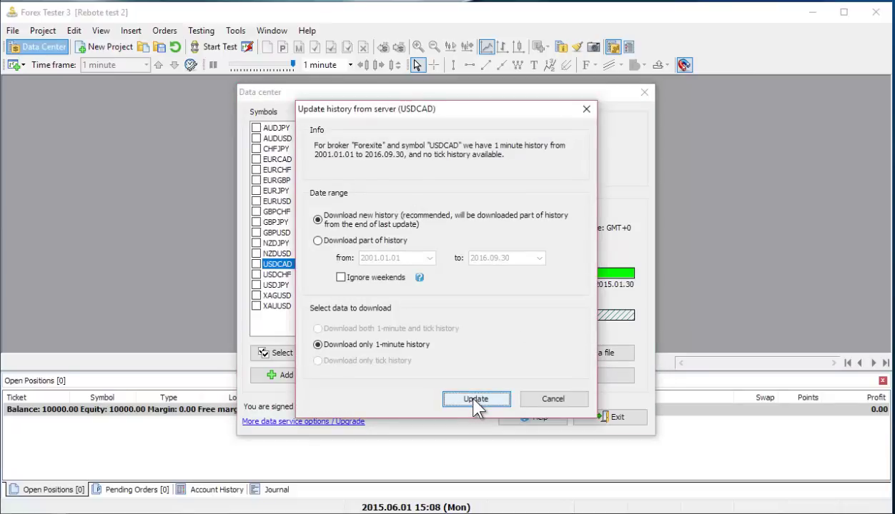
{"action": "left_click", "coordinate": [474, 402]}
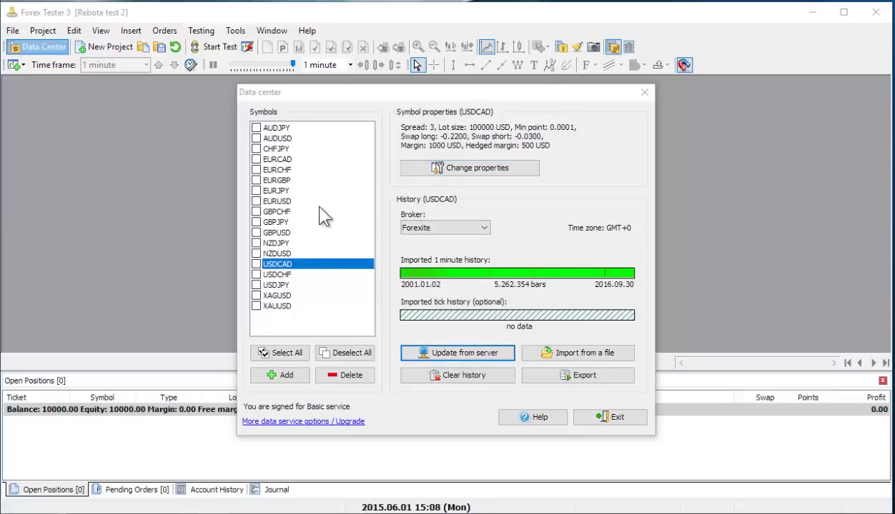
{"action": "left_click", "coordinate": [645, 92]}
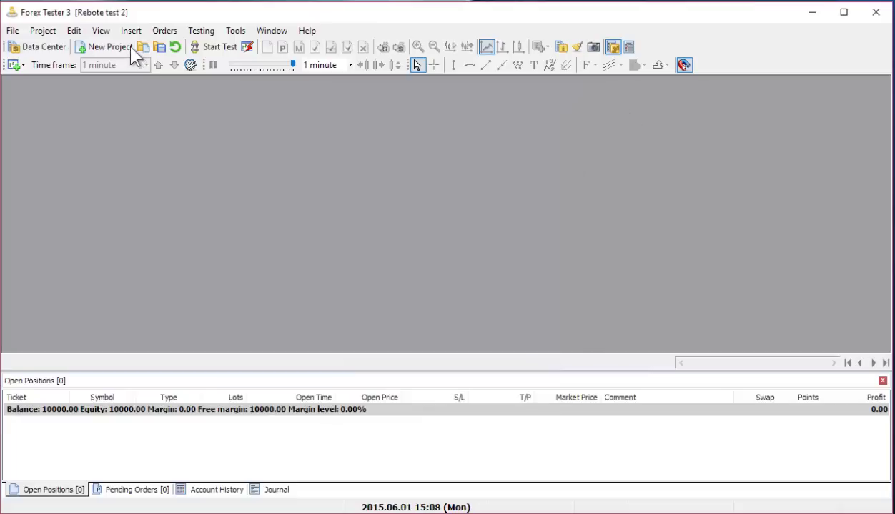
Start a new project named "Test rebote bollinger pares otro par" with an initial deposit of 10000 USD
{"action": "left_click", "coordinate": [127, 51]}
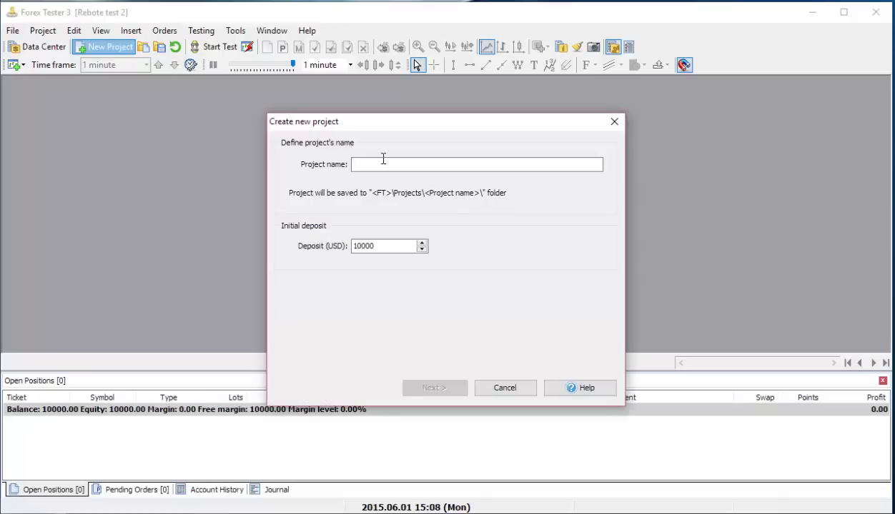
{"action": "type", "text": "T"}
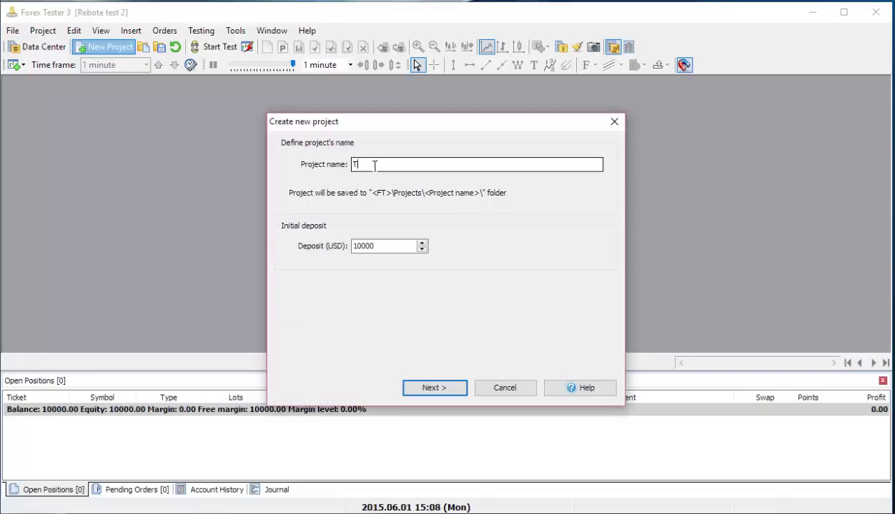
{"action": "type", "text": "est rebote bollinger pare"}
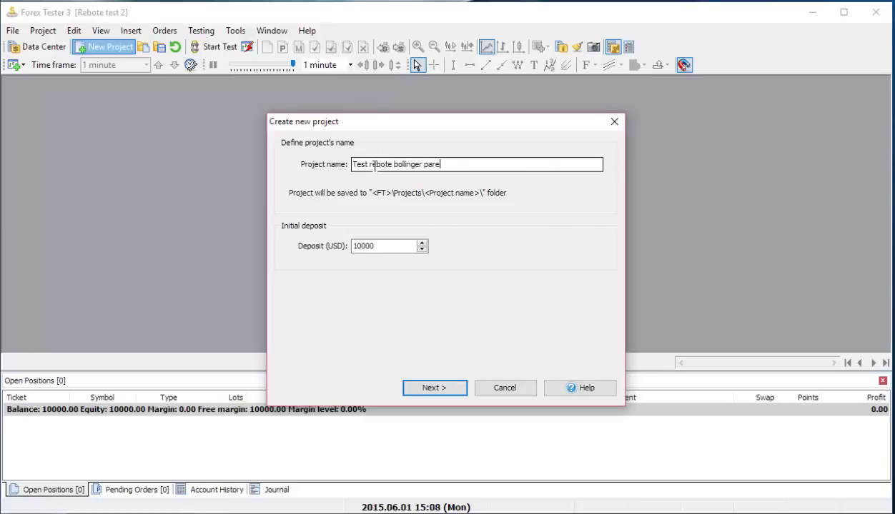
{"action": "type", "text": "s contr"}
{"action": "key", "text": "BackSpace"}
{"action": "key", "text": "BackSpace"}
{"action": "key", "text": "BackSpace"}
{"action": "type", "text": "otro par"}
{"action": "double_click", "coordinate": [361, 250]}
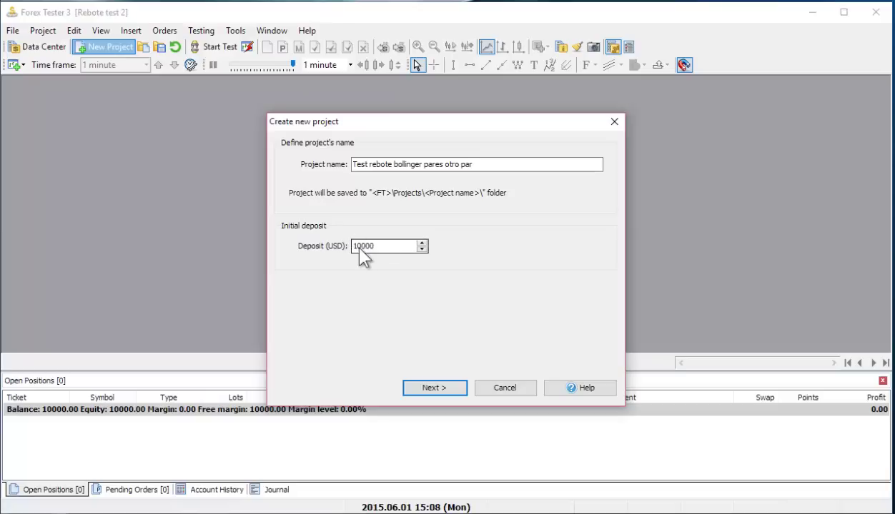
{"action": "left_click", "coordinate": [372, 246]}
{"action": "left_click", "coordinate": [434, 388]}
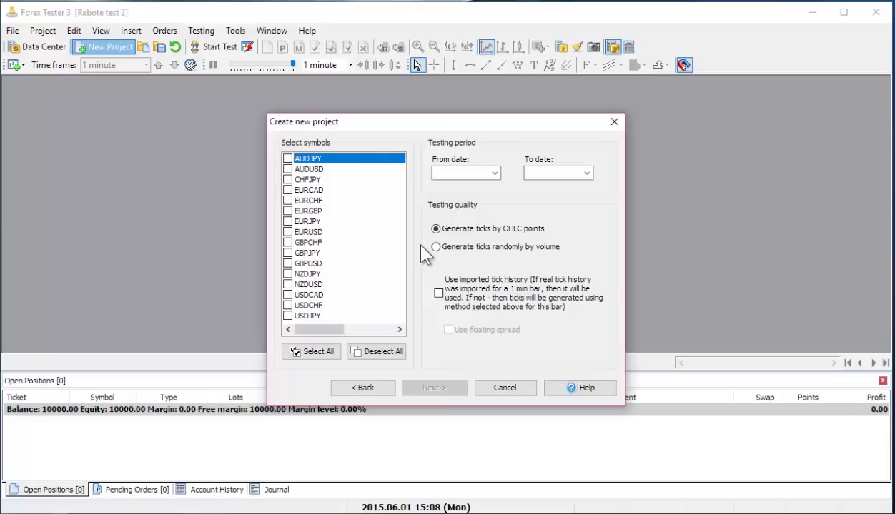
Include EURUSD, GBPUSD, USDJPY and USDCAD in the project and generate ticks randomly by volume
{"action": "left_click", "coordinate": [287, 232]}
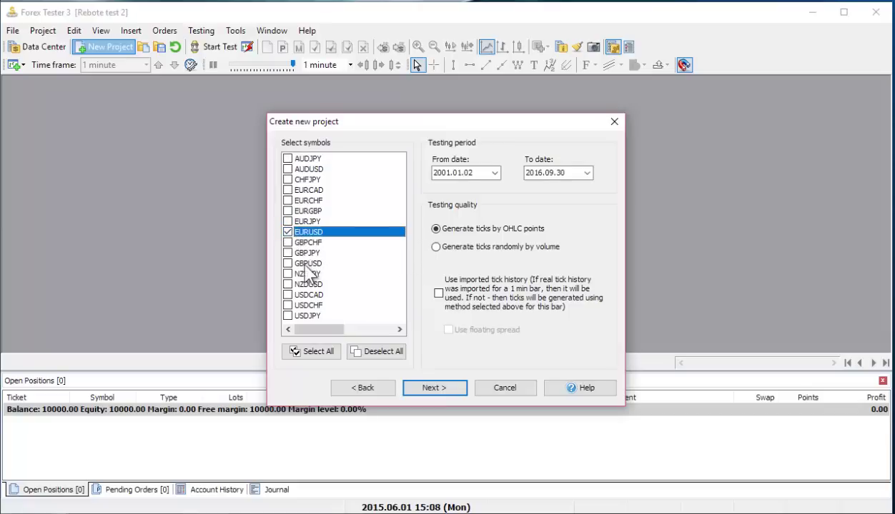
{"action": "left_click", "coordinate": [303, 263]}
{"action": "key", "text": "space"}
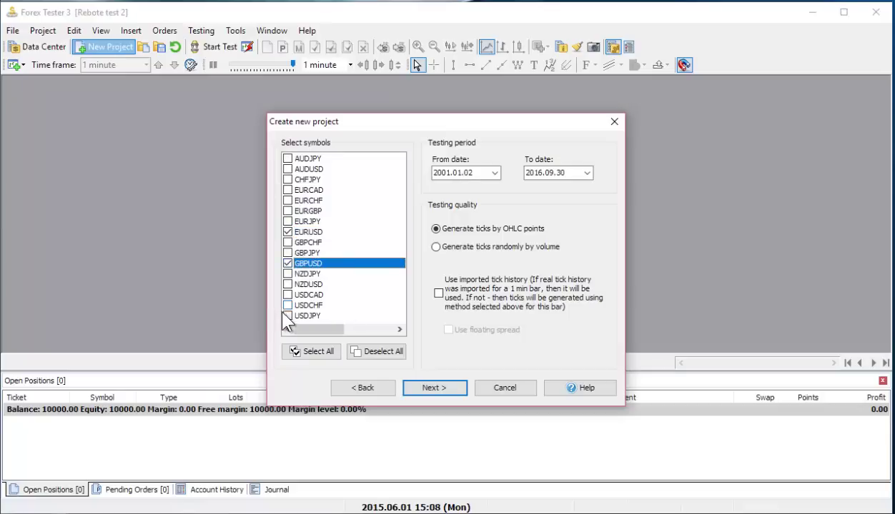
{"action": "left_click", "coordinate": [287, 316]}
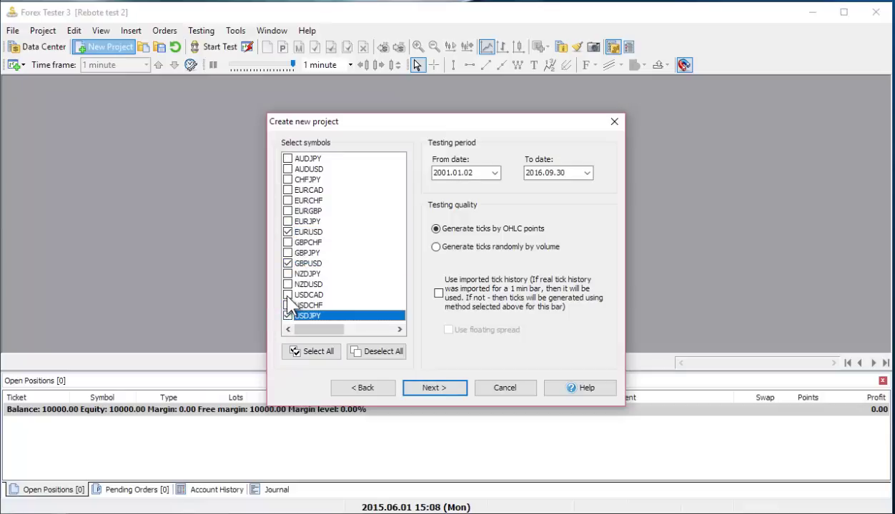
{"action": "left_click", "coordinate": [300, 294]}
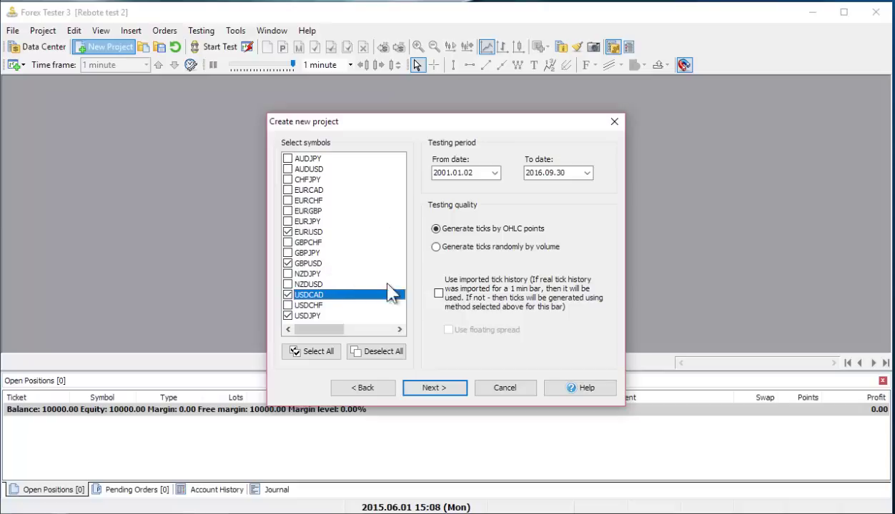
{"action": "left_click", "coordinate": [440, 249]}
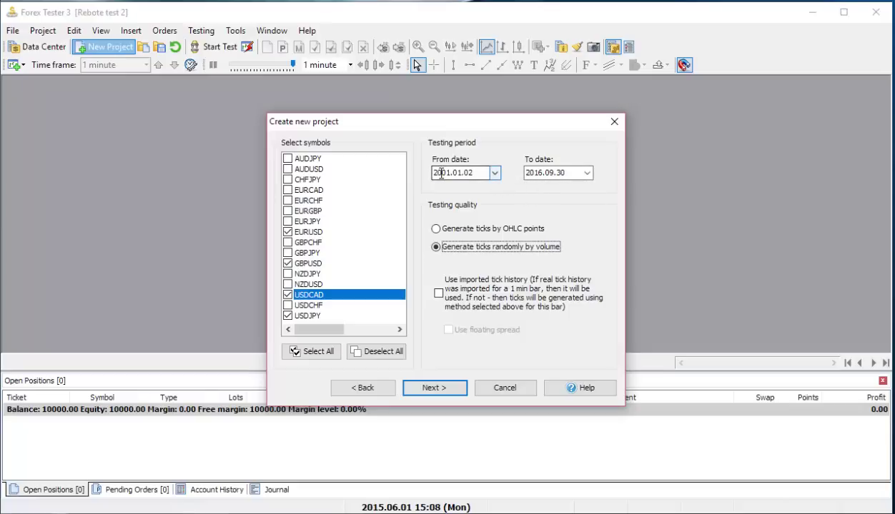
Set the testing period's start to 2010.01.01 and continue to the time zone settings
{"action": "left_click", "coordinate": [494, 174]}
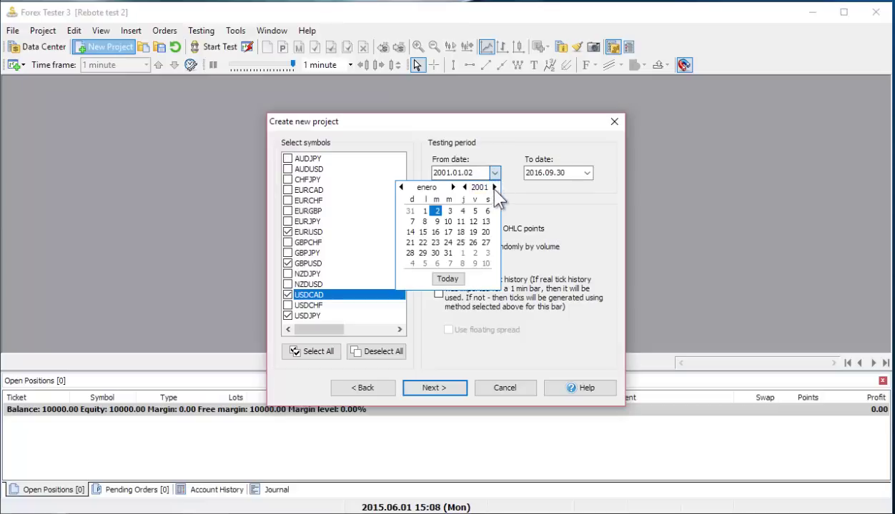
{"action": "left_click", "coordinate": [494, 188]}
{"action": "left_click", "coordinate": [495, 188]}
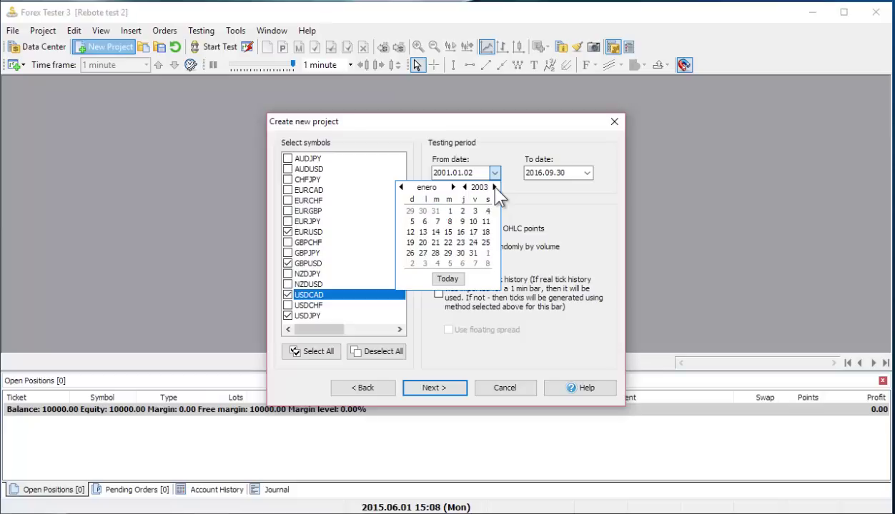
{"action": "left_click", "coordinate": [494, 187]}
{"action": "left_click", "coordinate": [495, 187]}
{"action": "left_click", "coordinate": [495, 188]}
{"action": "left_click", "coordinate": [494, 187]}
{"action": "left_click", "coordinate": [494, 187]}
{"action": "left_click", "coordinate": [494, 187]}
{"action": "left_click", "coordinate": [494, 187]}
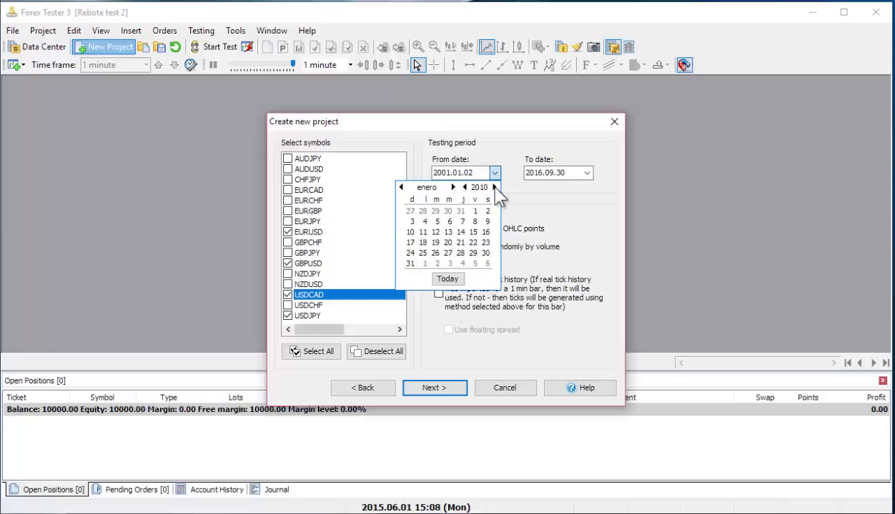
{"action": "left_click", "coordinate": [475, 211]}
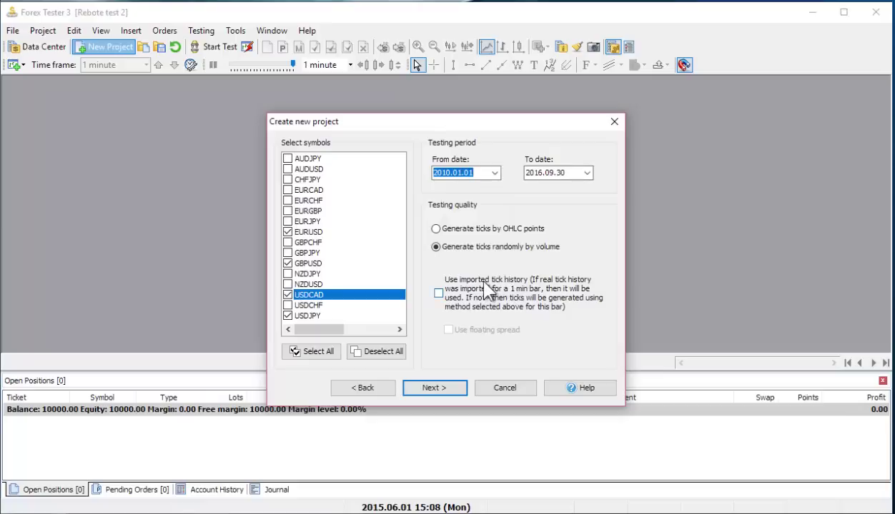
{"action": "left_click", "coordinate": [449, 390]}
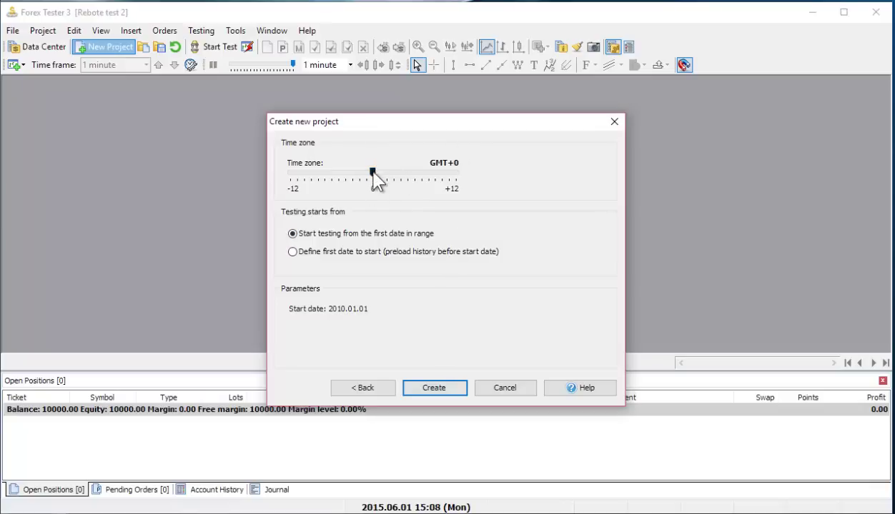
Define a first testing date in early June 2010 with preloaded history before it, and create the project
{"action": "left_click", "coordinate": [293, 252]}
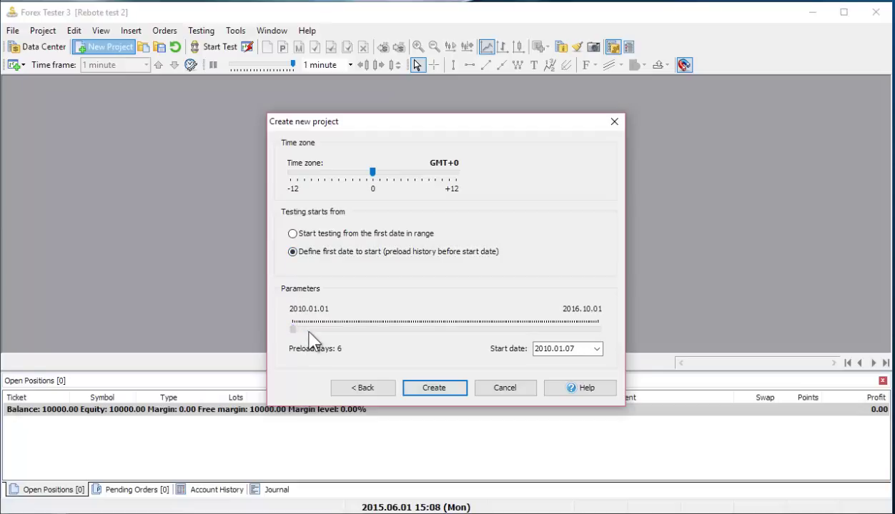
{"action": "left_click_drag", "start_coordinate": [309, 333], "coordinate": [317, 334]}
{"action": "left_click", "coordinate": [545, 348]}
{"action": "left_click", "coordinate": [449, 389]}
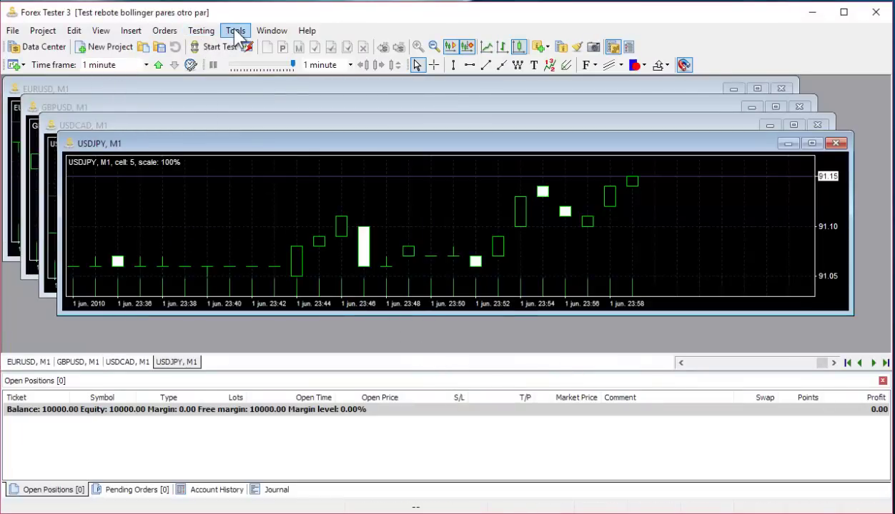
Tile the four chart windows horizontally and set the USDJPY chart's time frame to 1 hour
{"action": "left_click", "coordinate": [270, 32]}
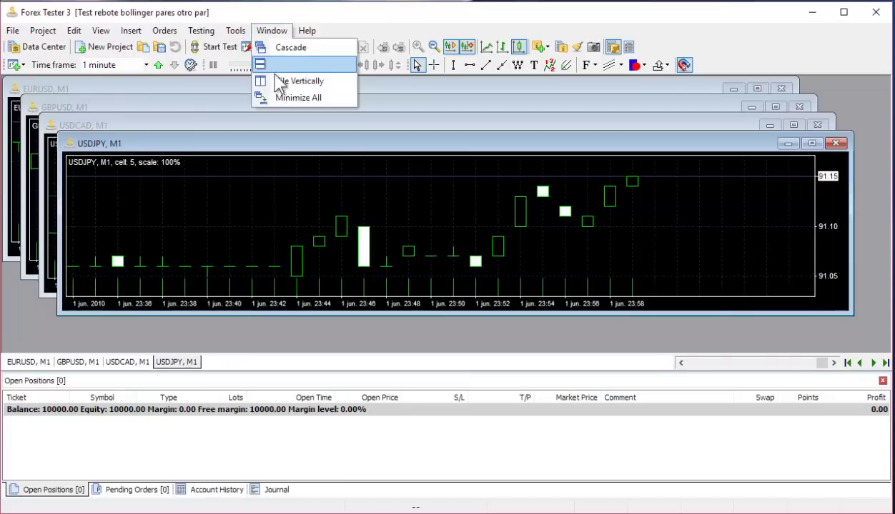
{"action": "left_click", "coordinate": [275, 69]}
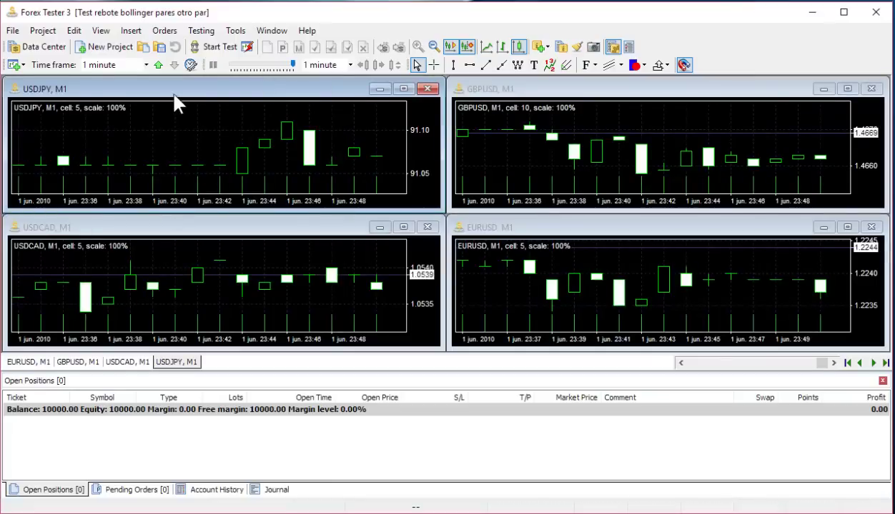
{"action": "left_click", "coordinate": [96, 65]}
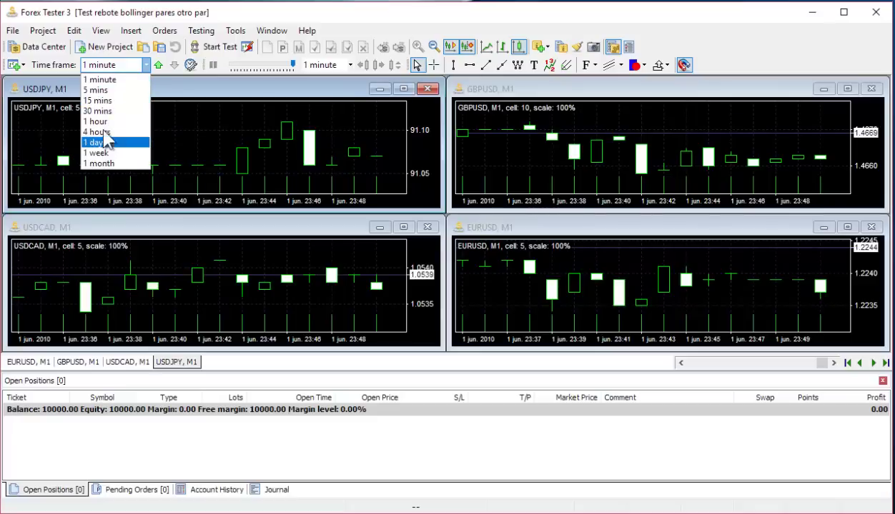
{"action": "left_click", "coordinate": [98, 121]}
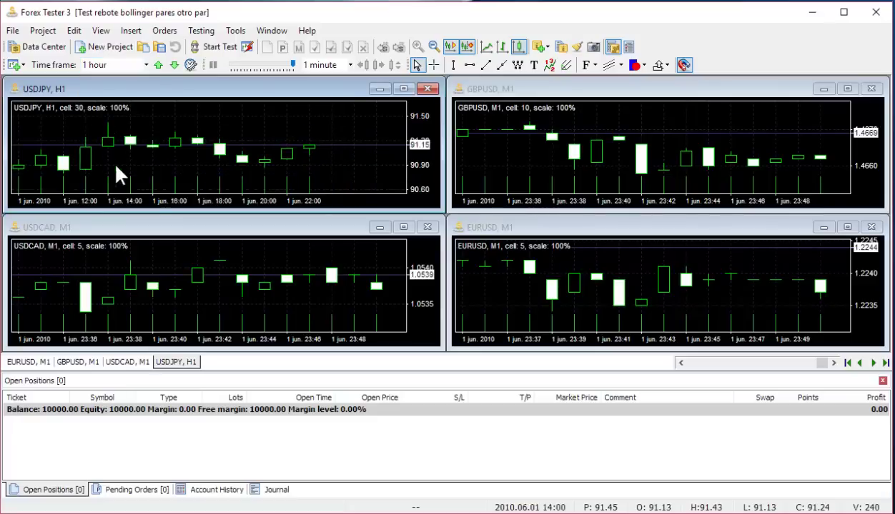
Reduce the USDJPY chart's scale so it spans about 26 May to 1 June 2010, and hide its volume
{"action": "left_click", "coordinate": [152, 222]}
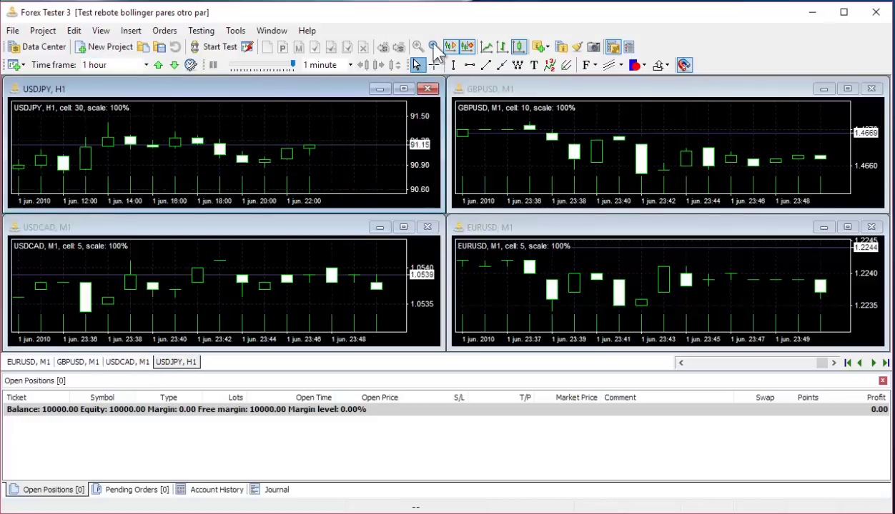
{"action": "left_click", "coordinate": [433, 47]}
{"action": "left_click", "coordinate": [434, 47]}
{"action": "left_click", "coordinate": [433, 47]}
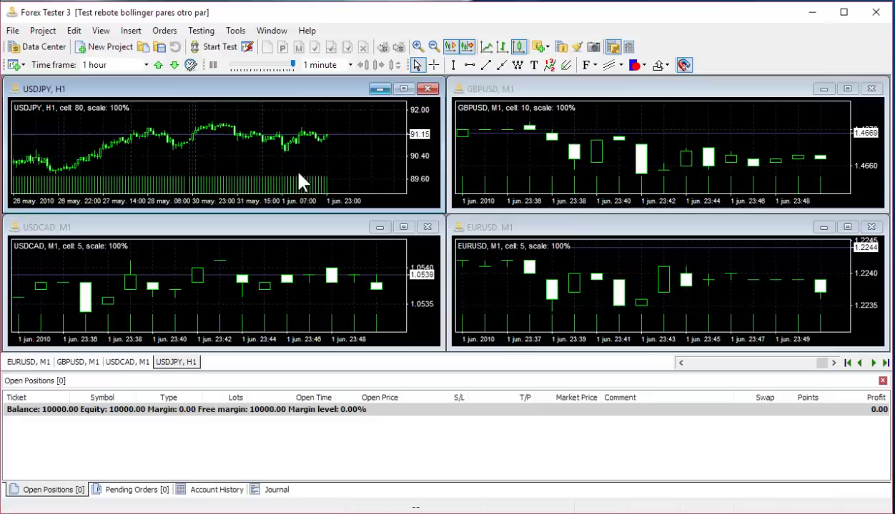
{"action": "right_click", "coordinate": [329, 295]}
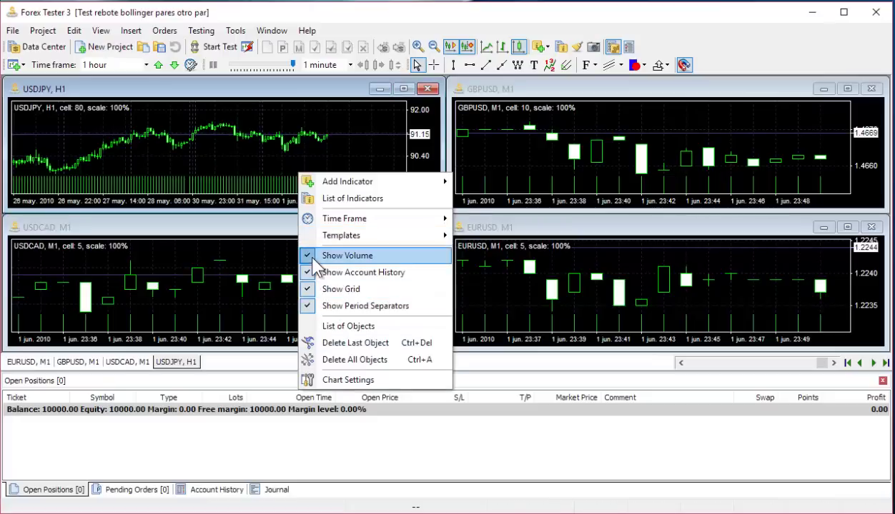
{"action": "left_click", "coordinate": [261, 275]}
Set the USDCAD chart's time frame to 1 hour and hide its volume
{"action": "left_click", "coordinate": [257, 249]}
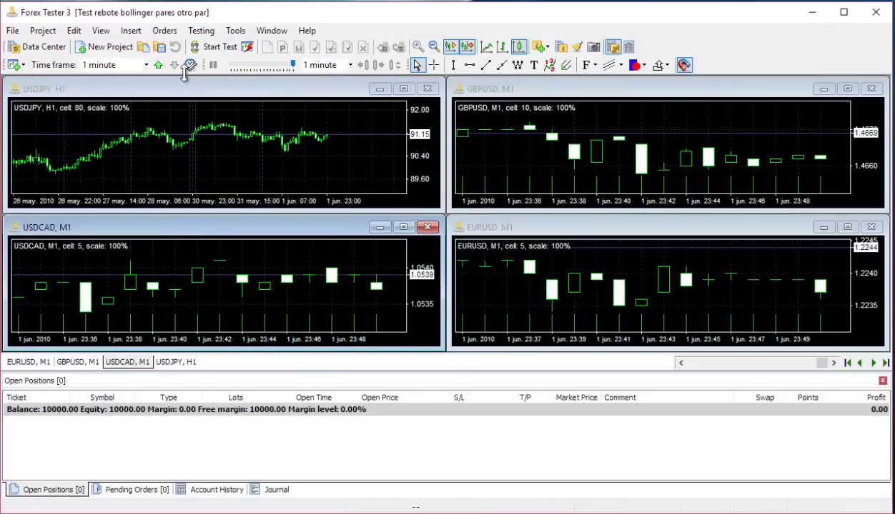
{"action": "key", "text": "alt+Down"}
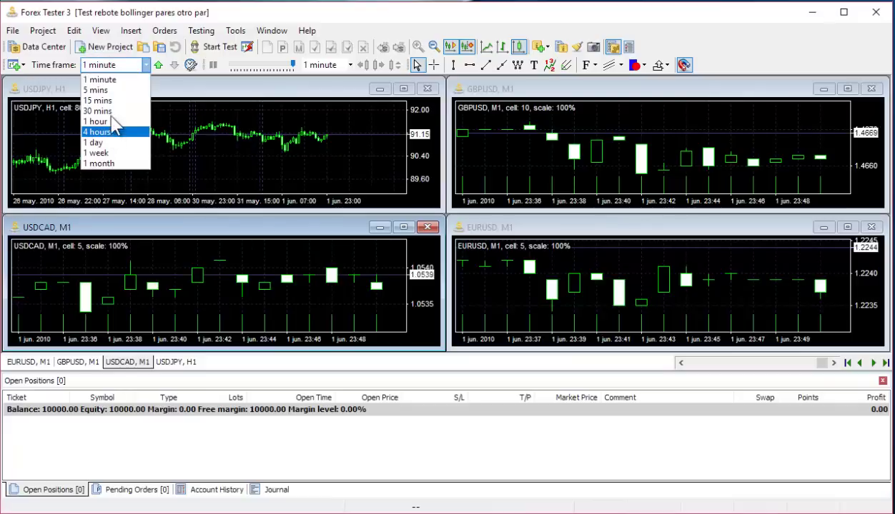
{"action": "key", "text": "Return"}
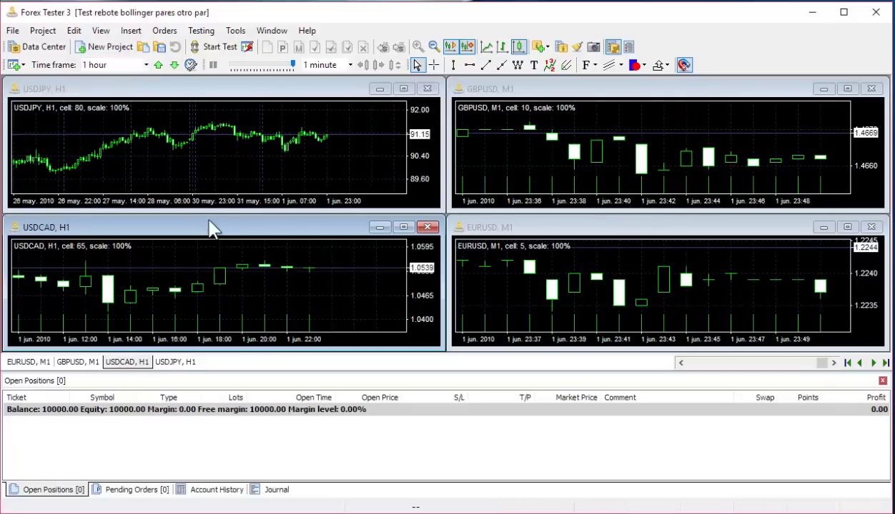
{"action": "right_click", "coordinate": [214, 248]}
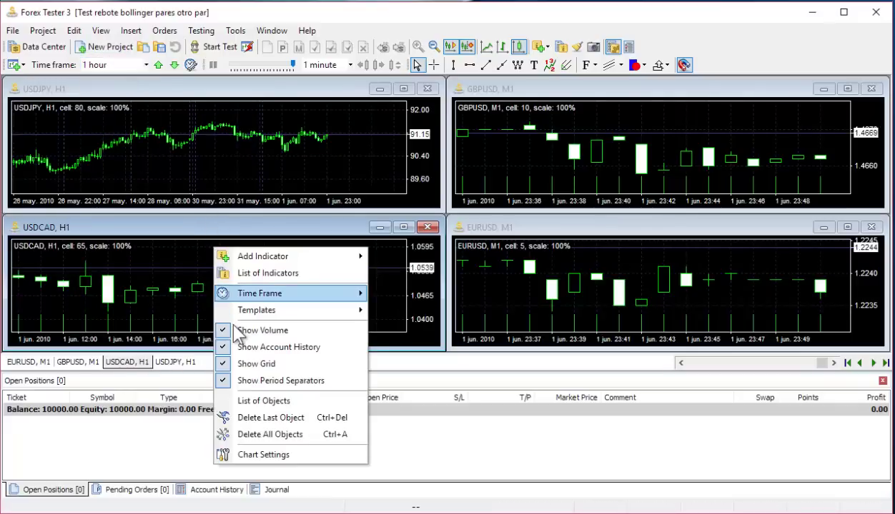
{"action": "left_click", "coordinate": [235, 207]}
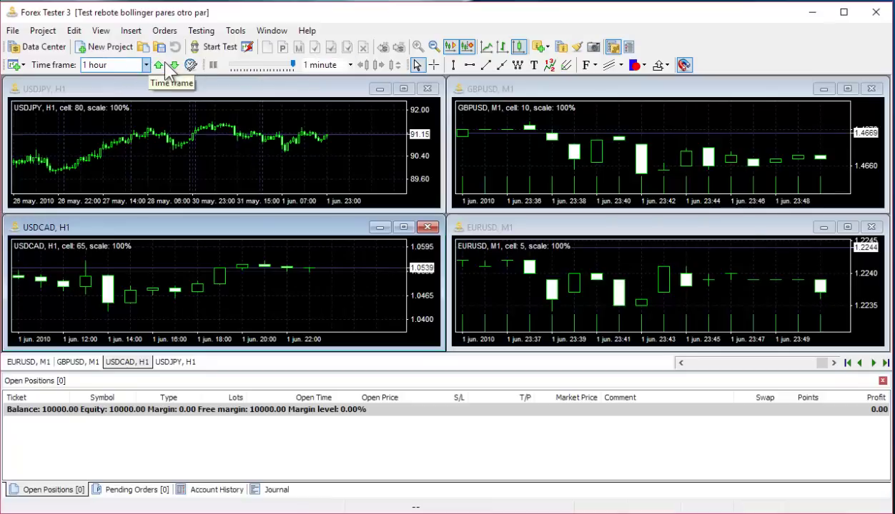
Adjust the USDCAD chart's scale so its candles span about 26 May to 1 June 2010
{"action": "left_click", "coordinate": [434, 47]}
{"action": "left_click", "coordinate": [433, 48]}
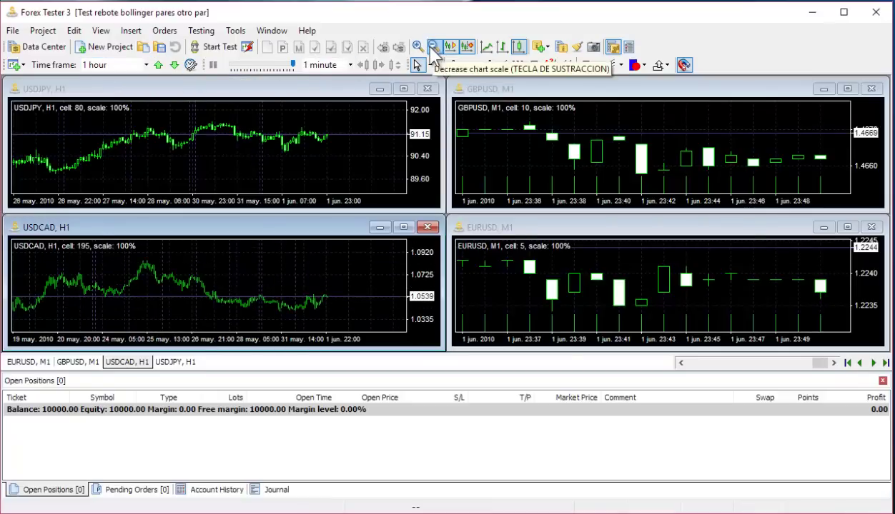
{"action": "key", "text": "KP_Add"}
{"action": "left_click_drag", "start_coordinate": [299, 282], "coordinate": [70, 265]}
{"action": "scroll", "coordinate": [214, 277], "scroll_direction": "down", "scroll_amount": 3}
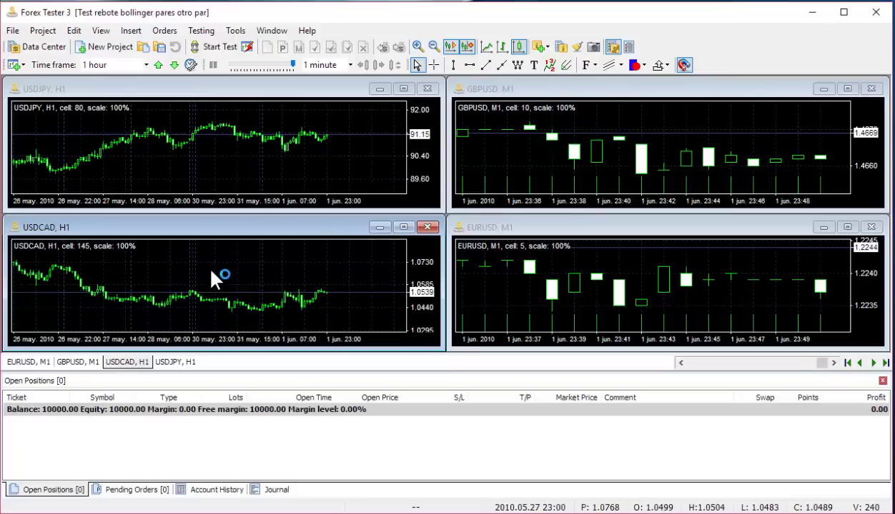
Set the GBPUSD chart's time frame to 1 hour
{"action": "left_click", "coordinate": [447, 84]}
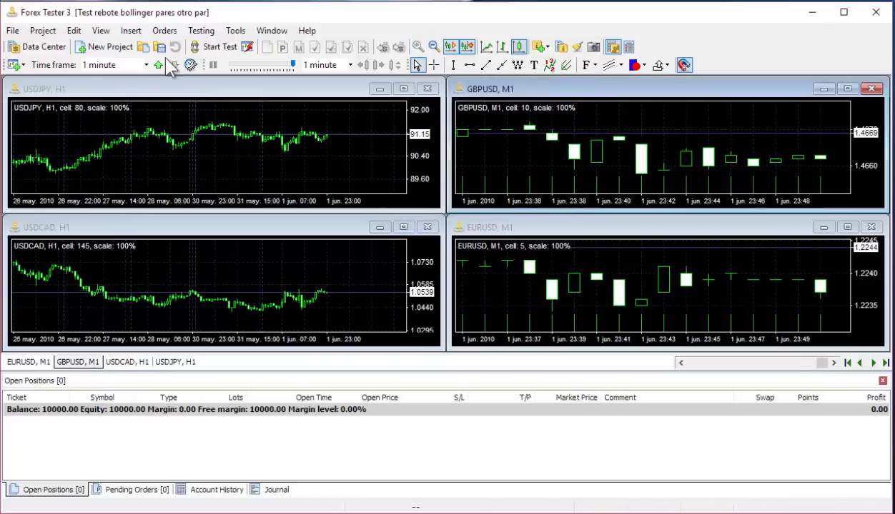
{"action": "left_click", "coordinate": [115, 65]}
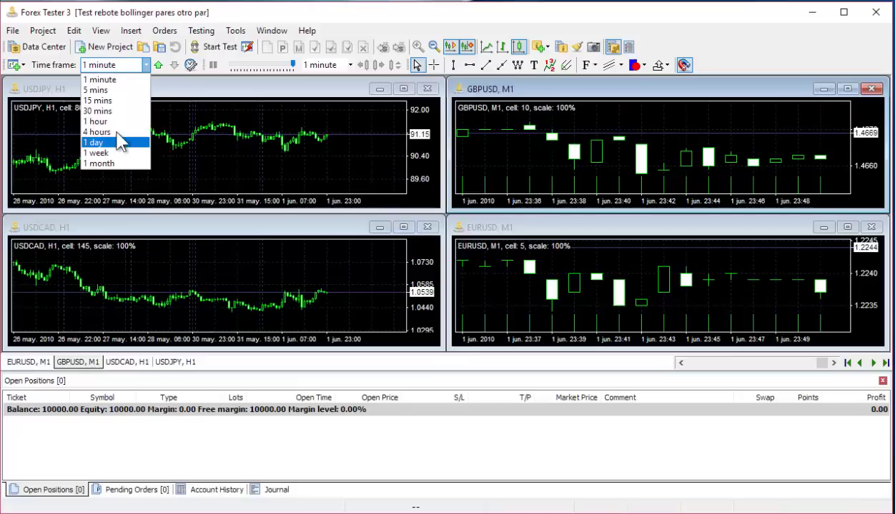
{"action": "left_click", "coordinate": [119, 122]}
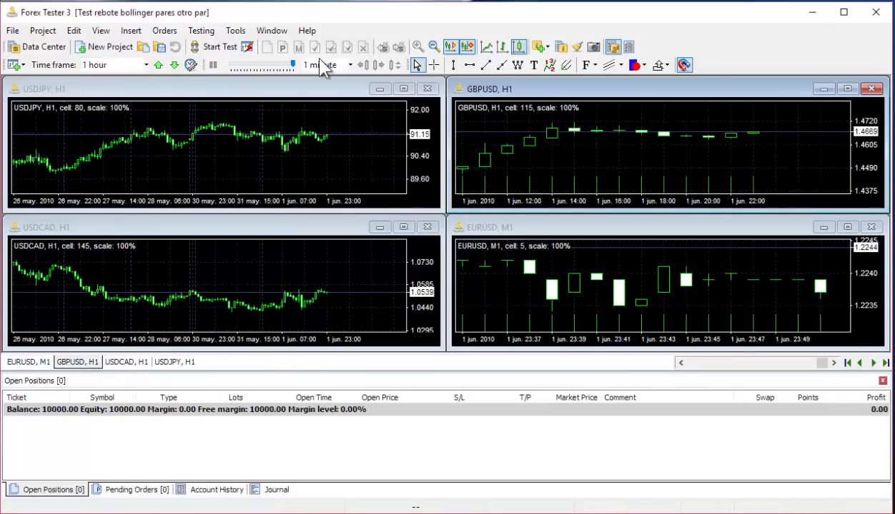
Scale the GBPUSD chart to span about 26 May to 1 June 2010 and hide its volume
{"action": "left_click", "coordinate": [434, 47]}
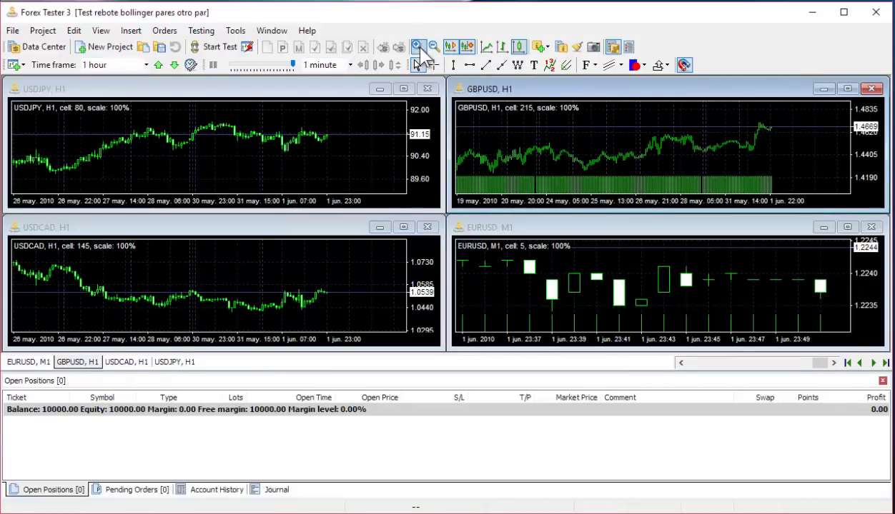
{"action": "left_click", "coordinate": [418, 47]}
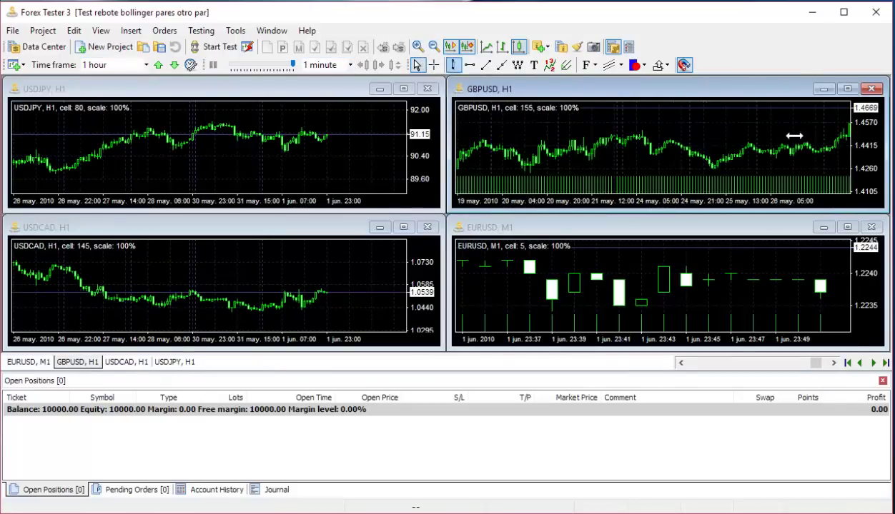
{"action": "right_click", "coordinate": [627, 167]}
{"action": "left_click", "coordinate": [647, 254]}
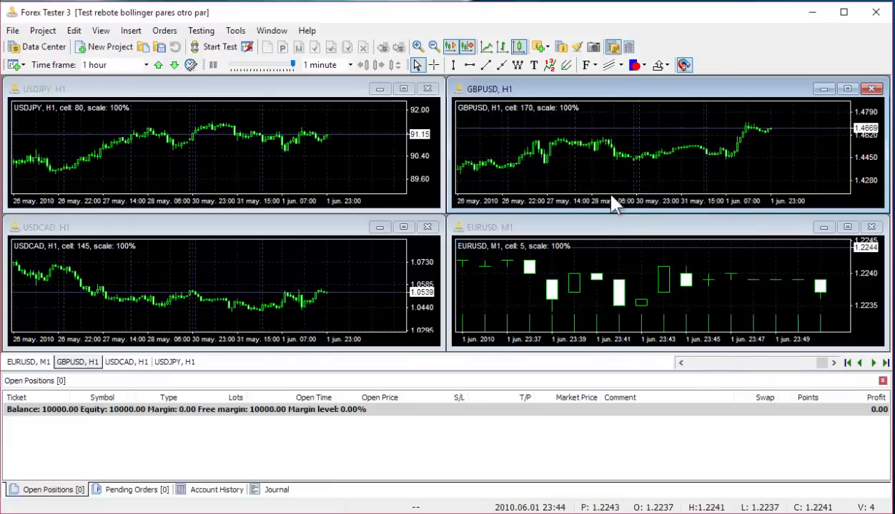